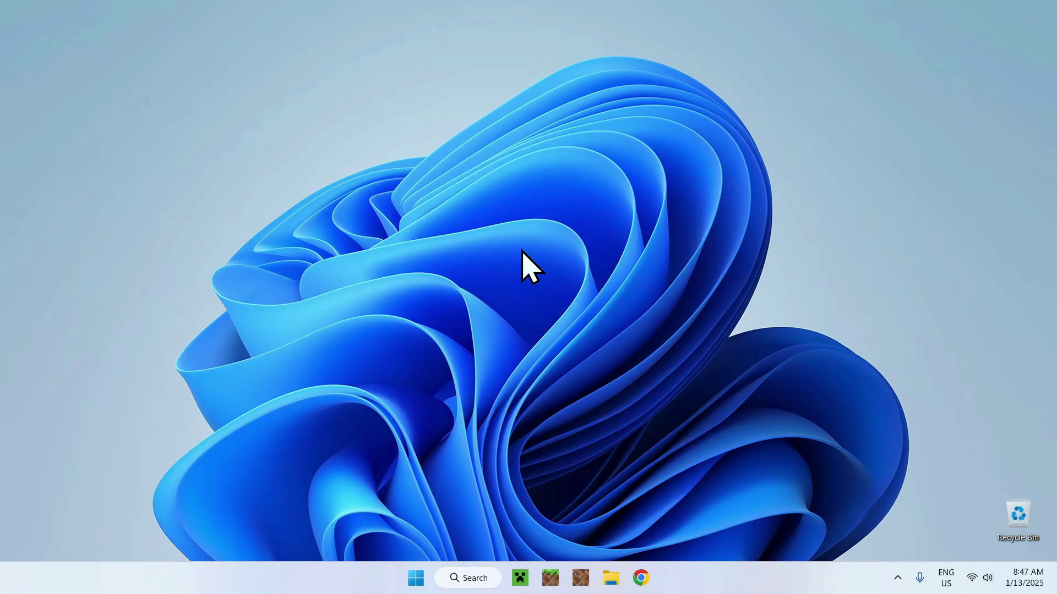
# Search Google in Chrome for "Essentials Mod", open the essential.gg home page and accept its cookies
pyautogui.click(640, 578)
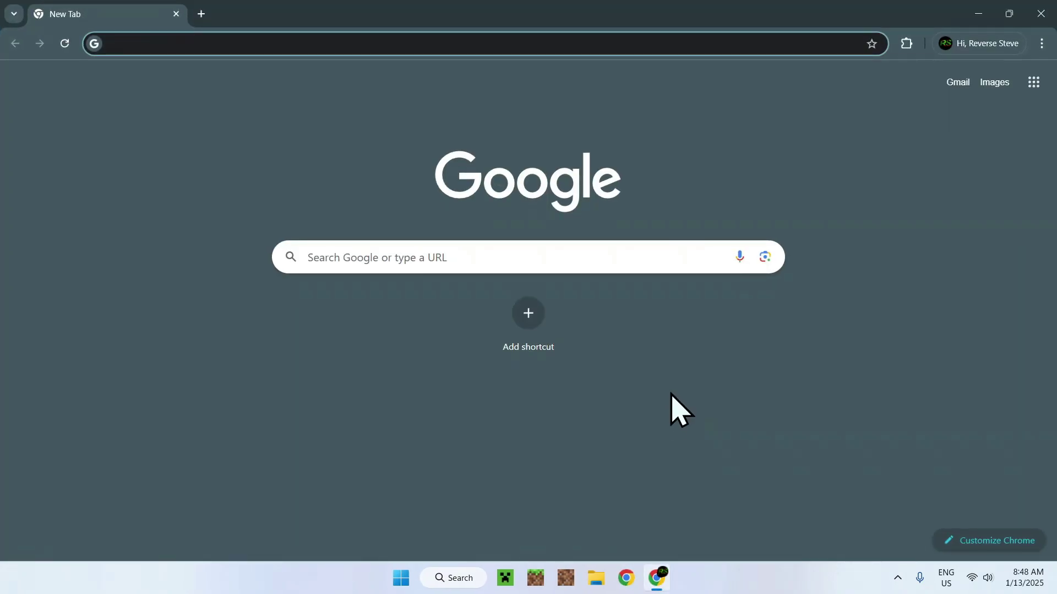
pyautogui.click(636, 257)
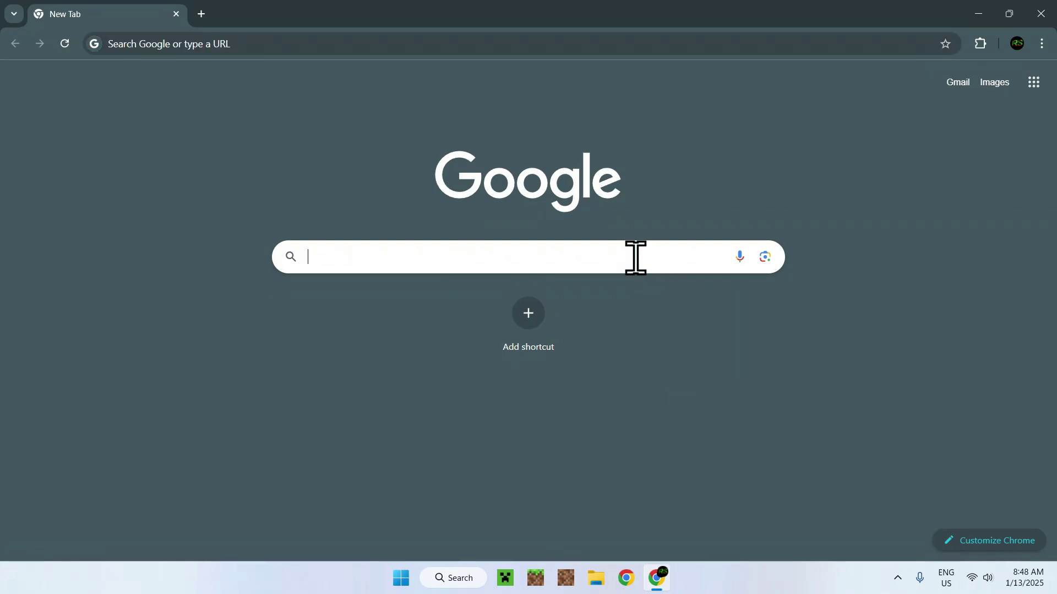
pyautogui.write('Essentials Mod')
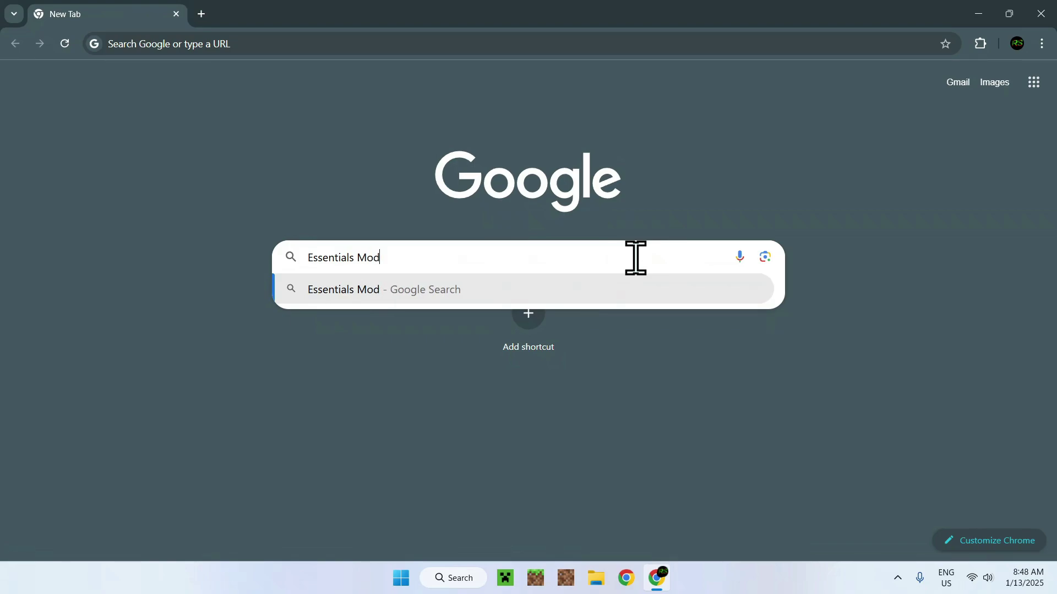
pyautogui.press('Return')
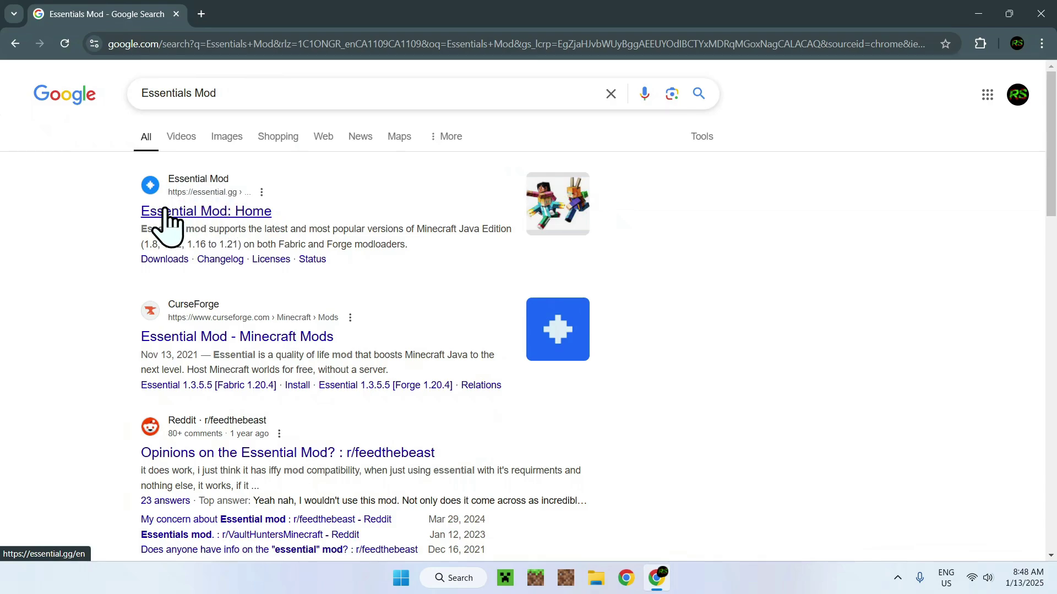
pyautogui.click(202, 213)
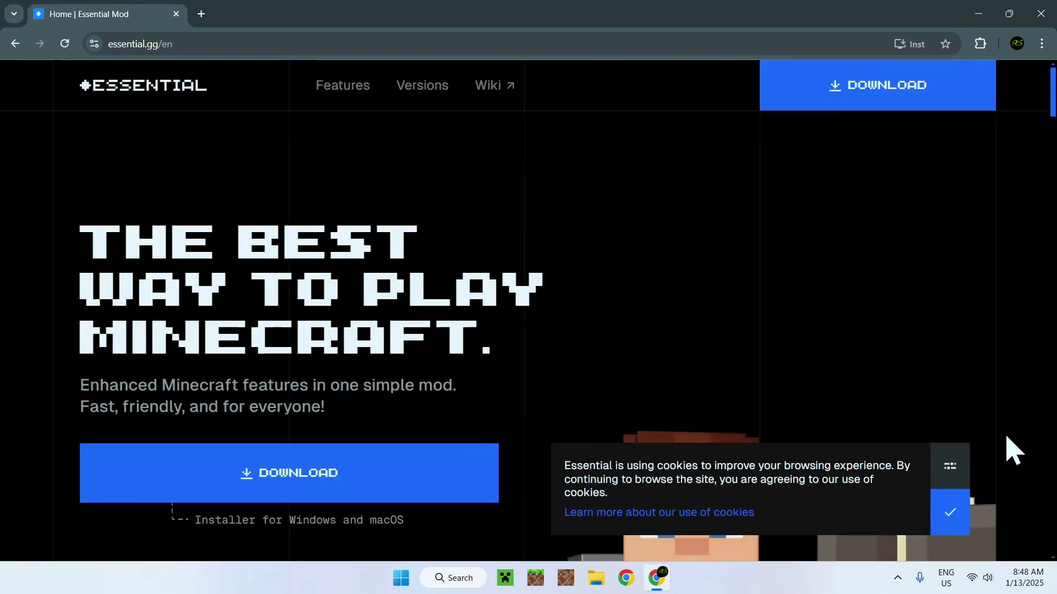
pyautogui.click(950, 512)
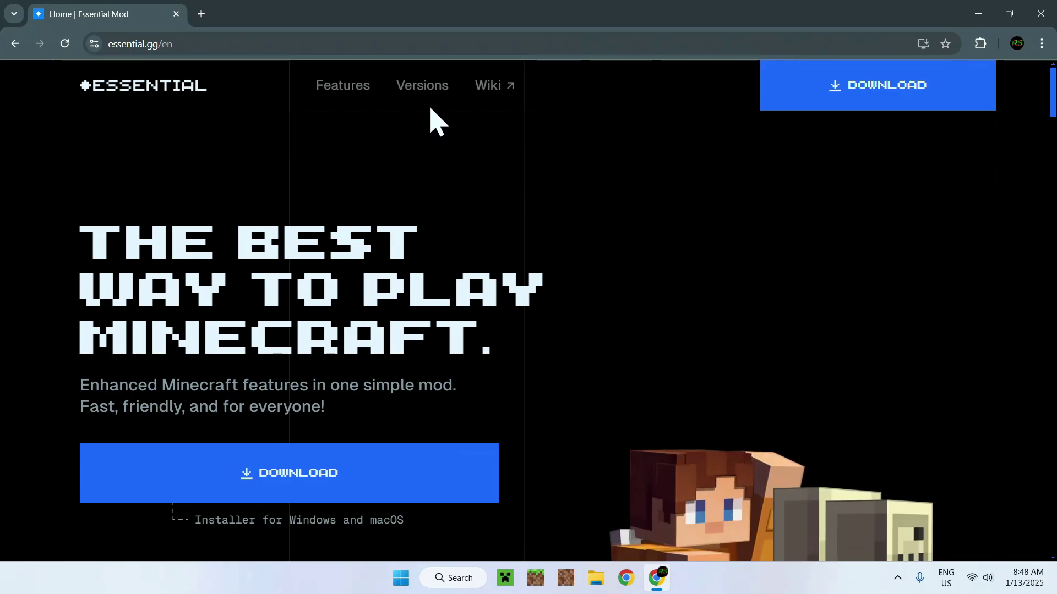
# Download the 1.21.4 Fabric version of Essential from the site's direct downloads
pyautogui.click(421, 90)
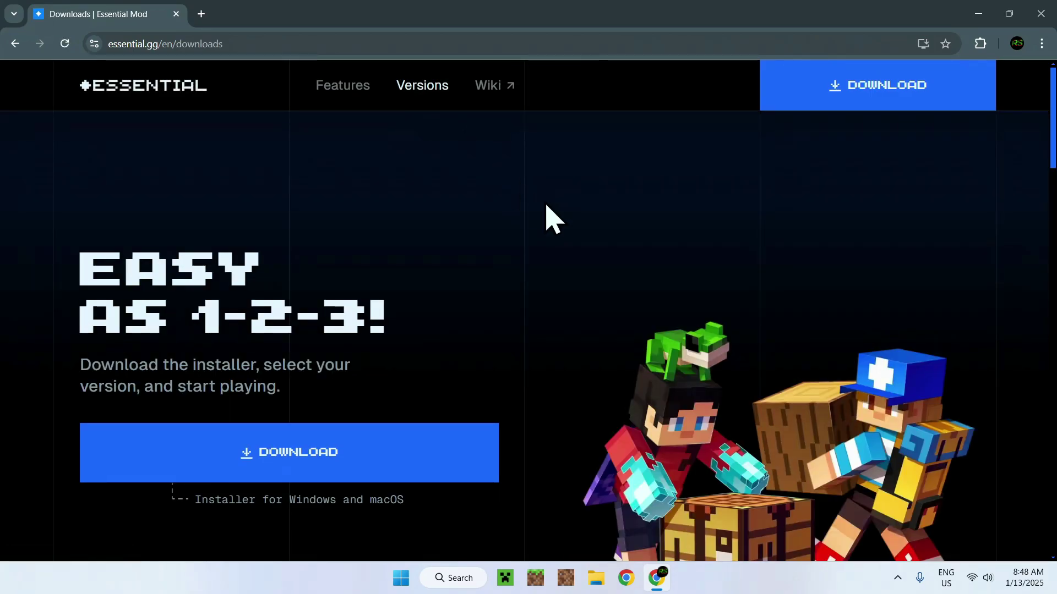
pyautogui.scroll(-10, 547, 217)
pyautogui.scroll(-1, 552, 220)
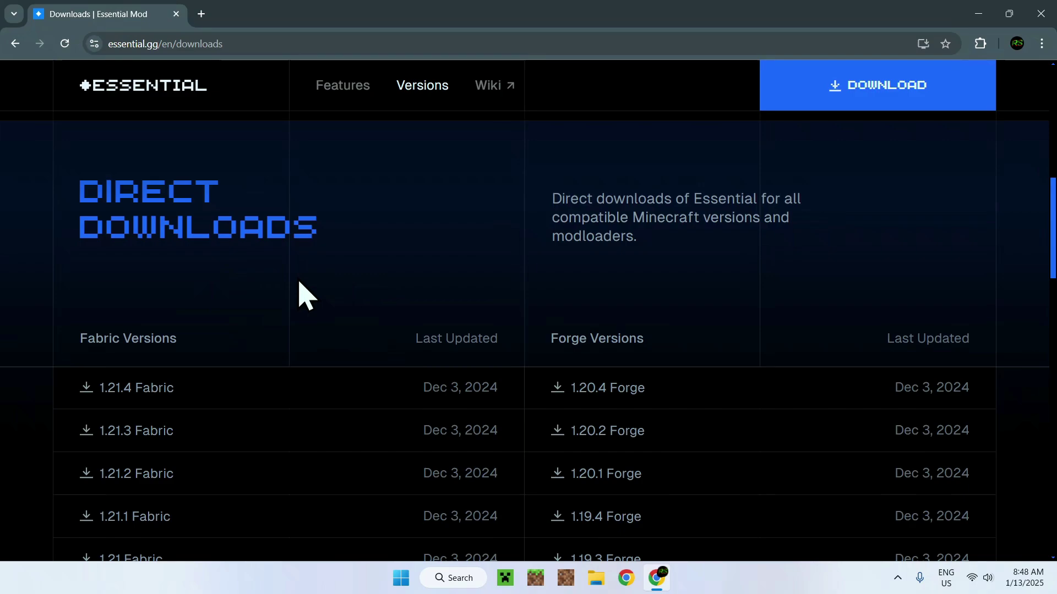
pyautogui.scroll(-3, 302, 295)
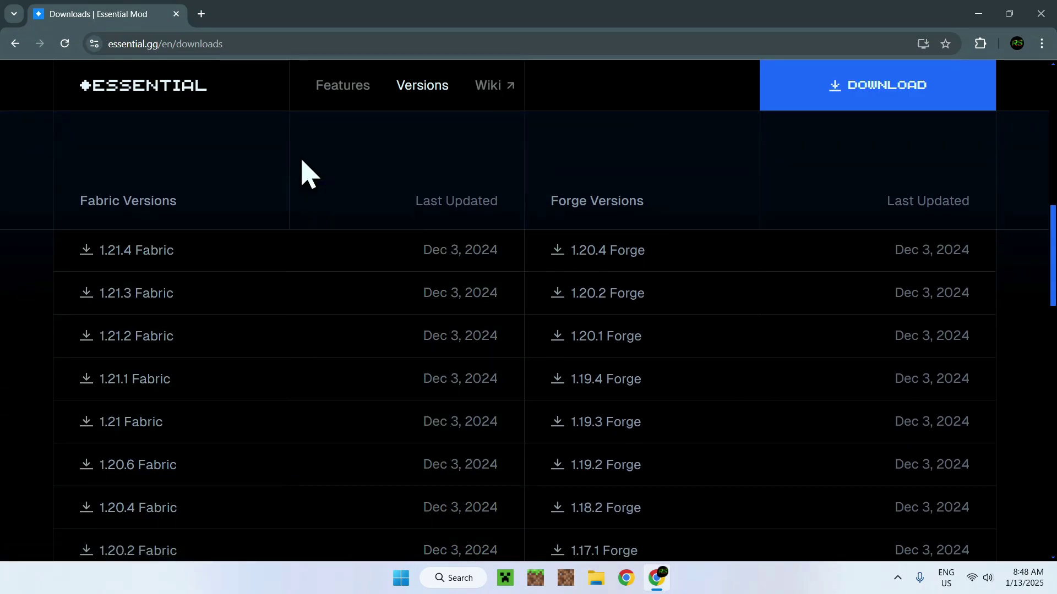
pyautogui.scroll(3, 306, 175)
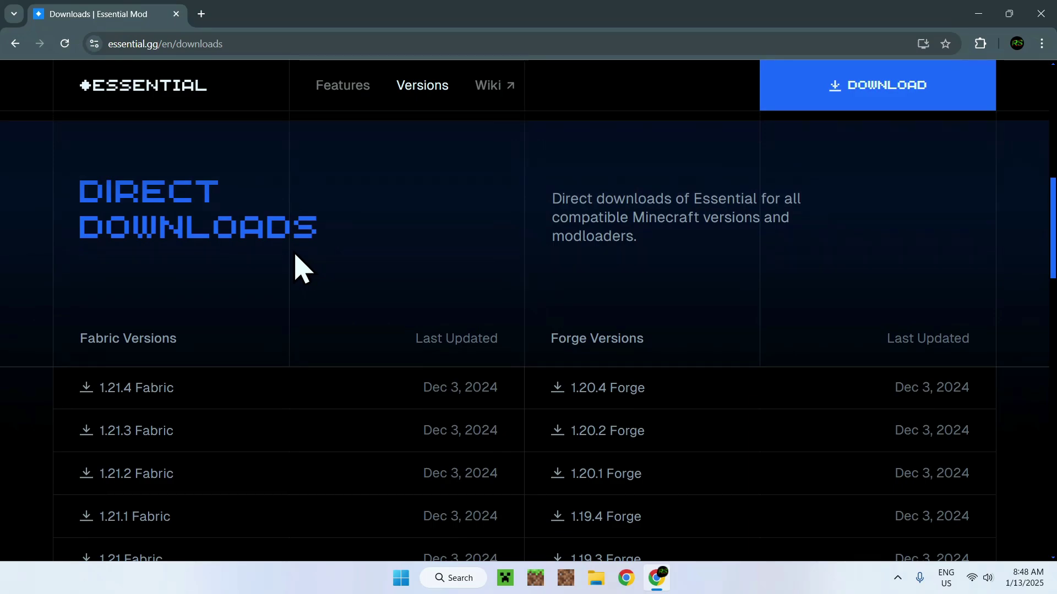
pyautogui.click(275, 386)
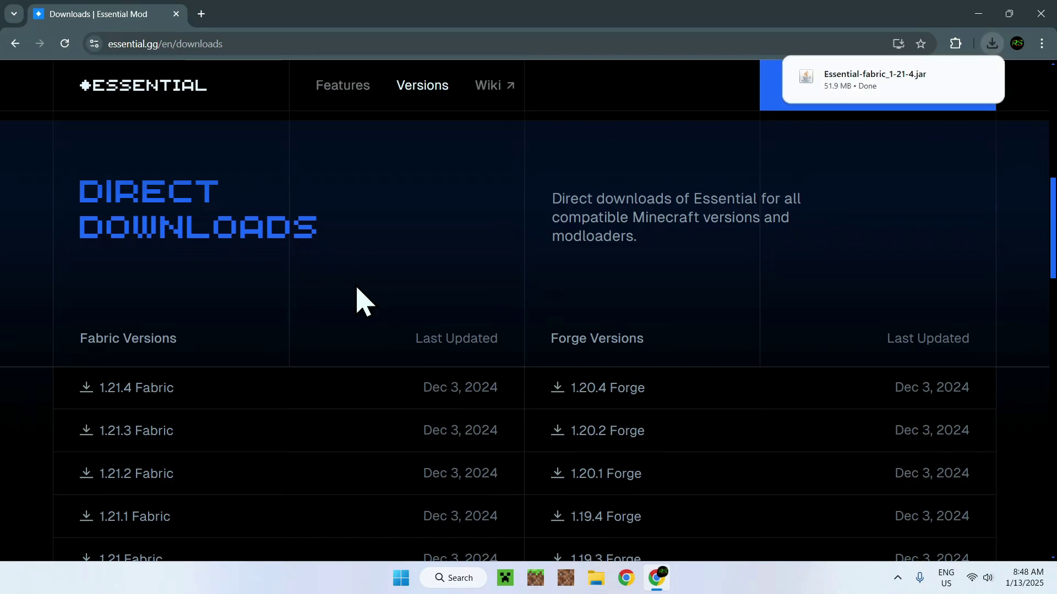
# Search Google for "Fabric Minecraft" in a new tab and open the fabricmc.net home page
pyautogui.click(202, 14)
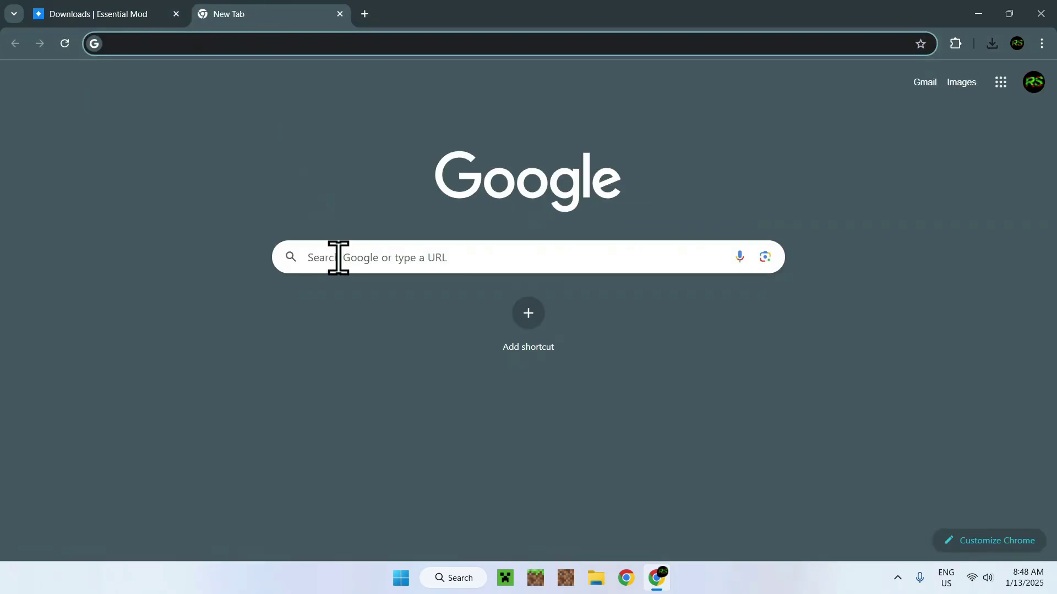
pyautogui.click(338, 258)
pyautogui.write('Fabric Mine')
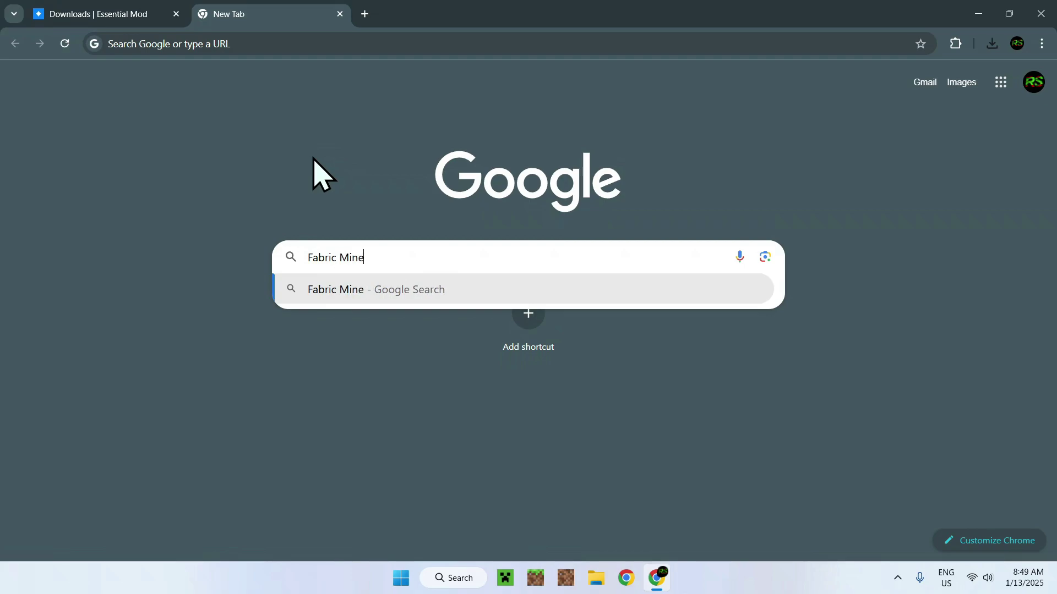
pyautogui.write('craft')
pyautogui.press('Return')
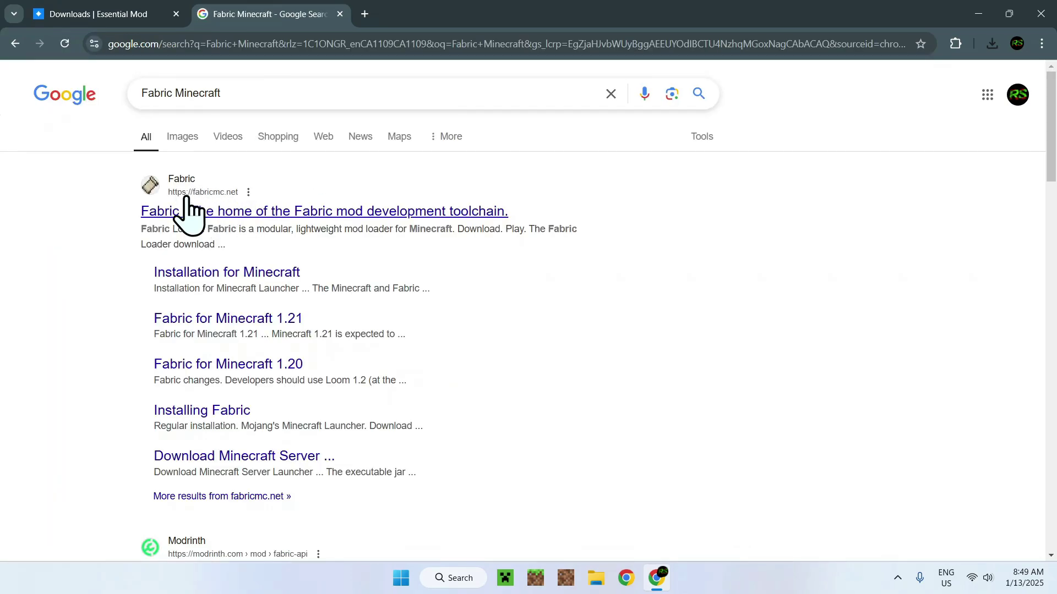
pyautogui.click(196, 231)
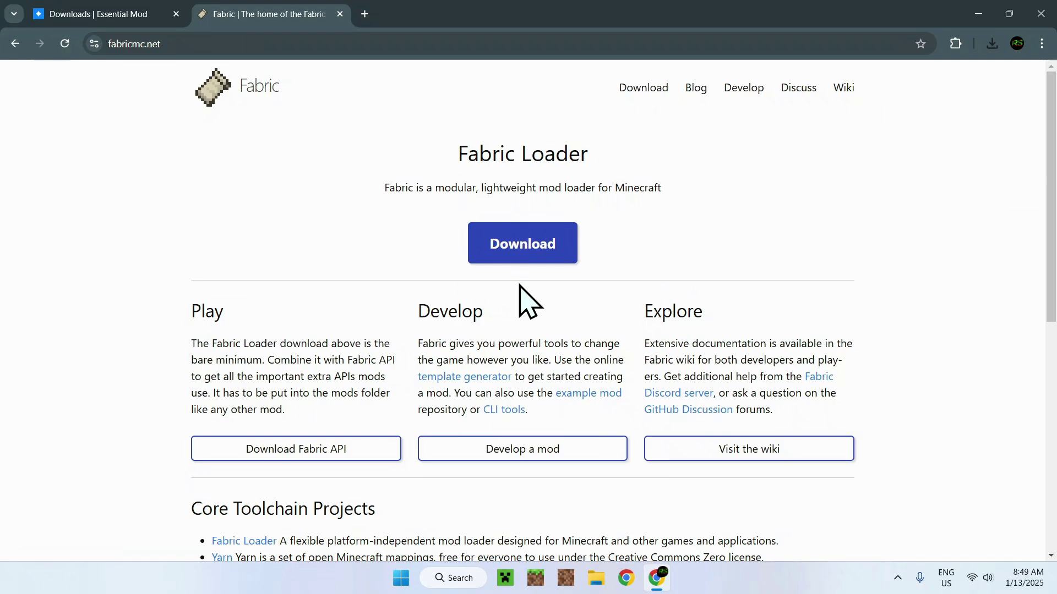
# Download the Fabric installer for Windows and close the browser
pyautogui.click(523, 259)
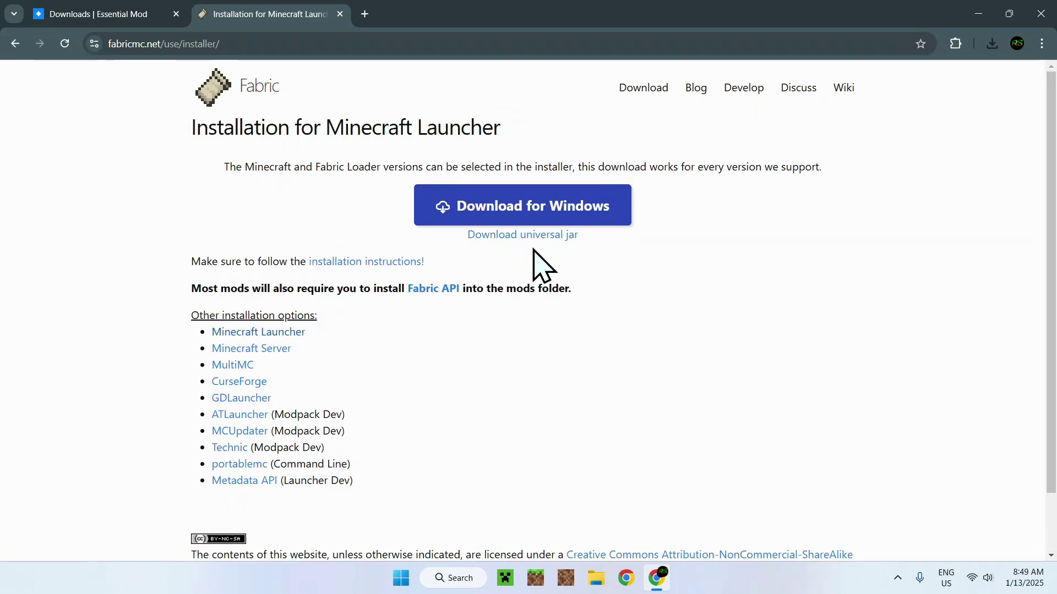
pyautogui.click(525, 214)
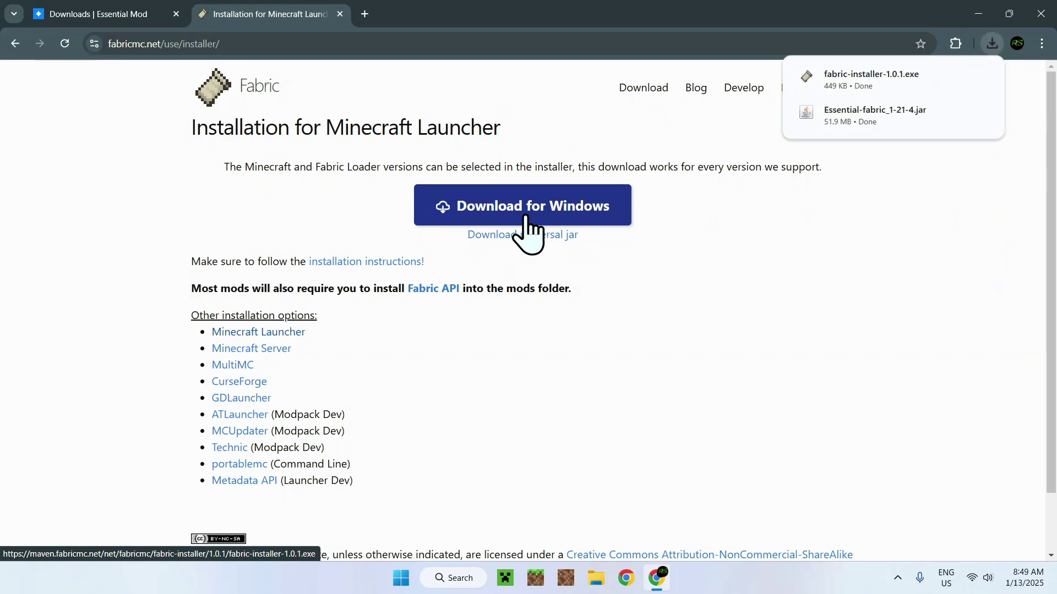
pyautogui.moveTo(813, 87)
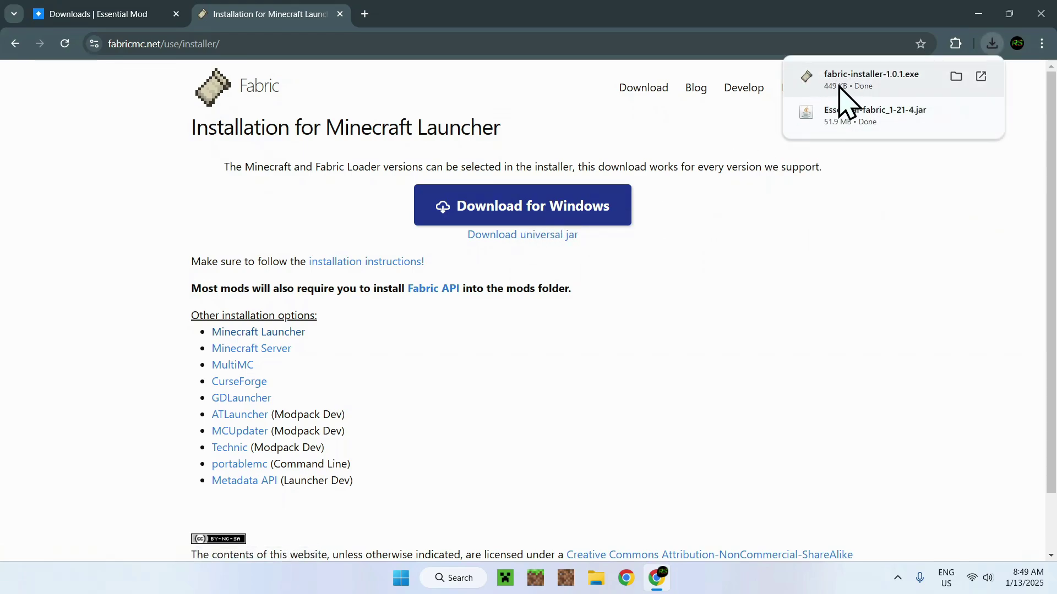
pyautogui.moveTo(868, 131)
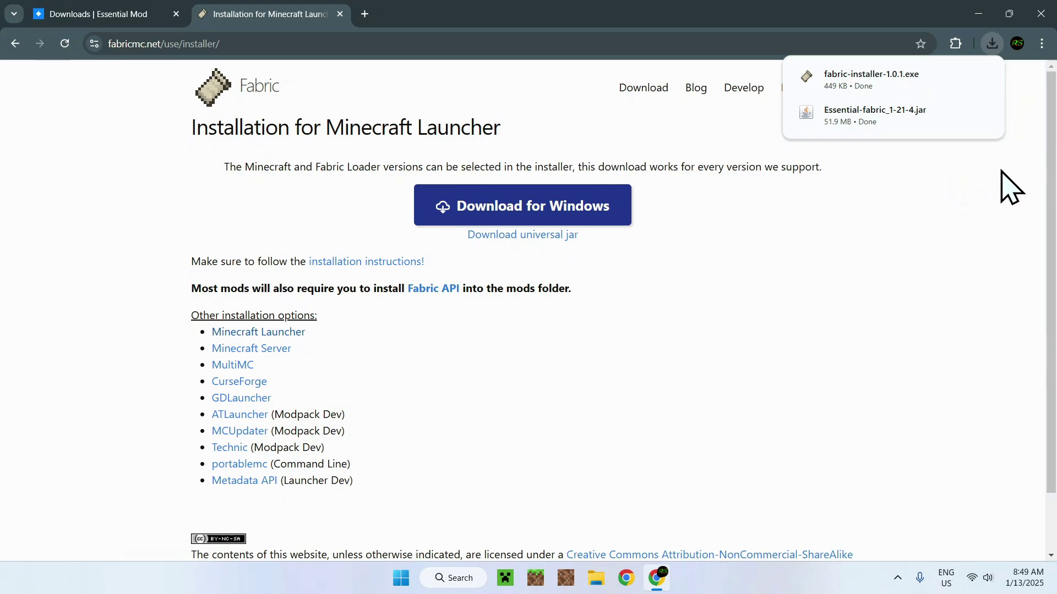
pyautogui.click(1041, 13)
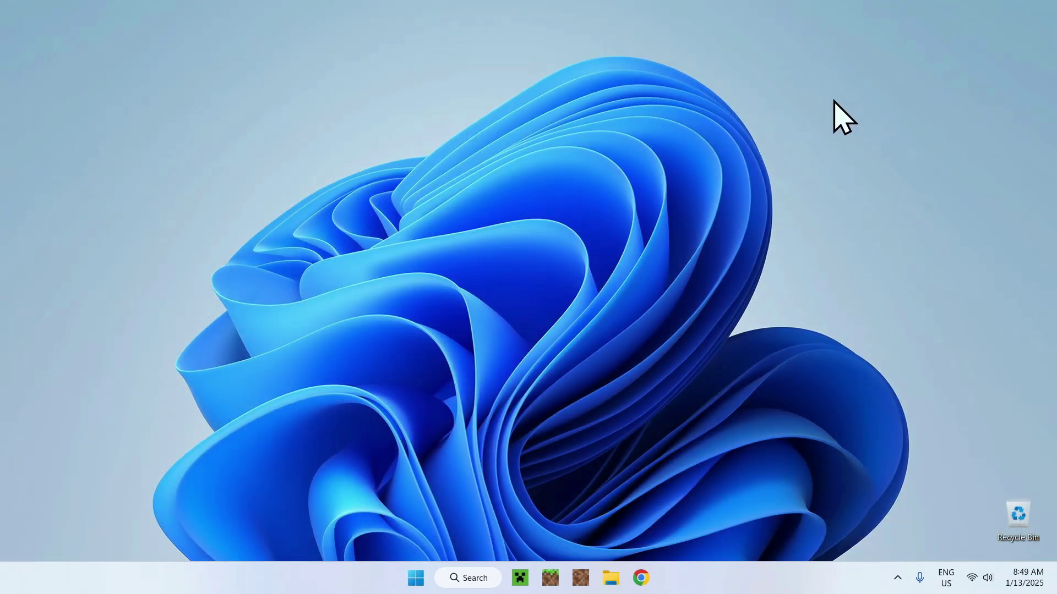
# Run fabric-installer-1.0.1.exe from Downloads and install Fabric Loader 0.16.10 for Minecraft 1.21.4, closing the installer when done
pyautogui.click(611, 578)
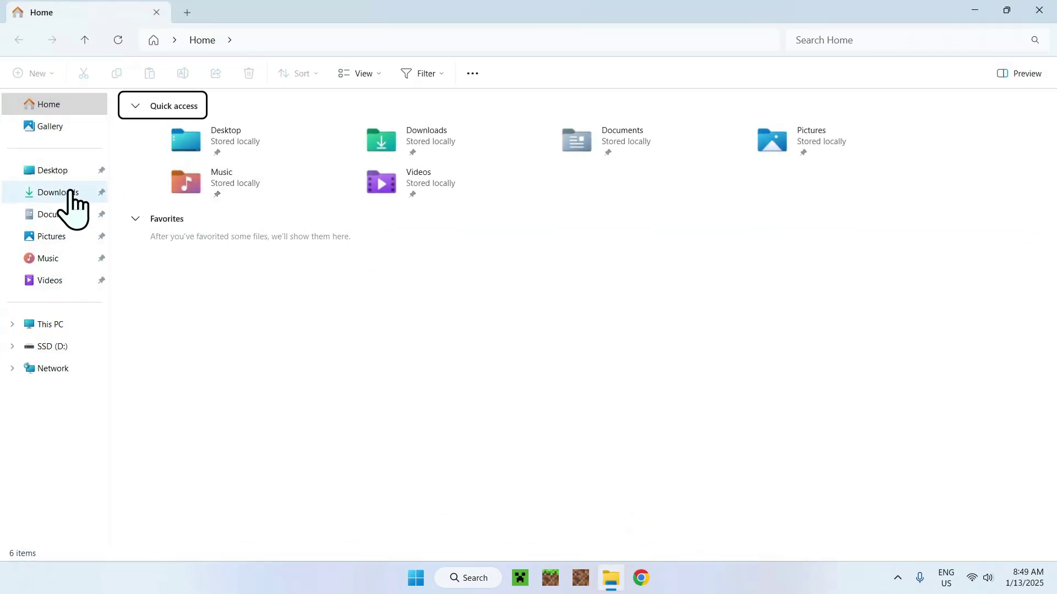
pyautogui.click(60, 193)
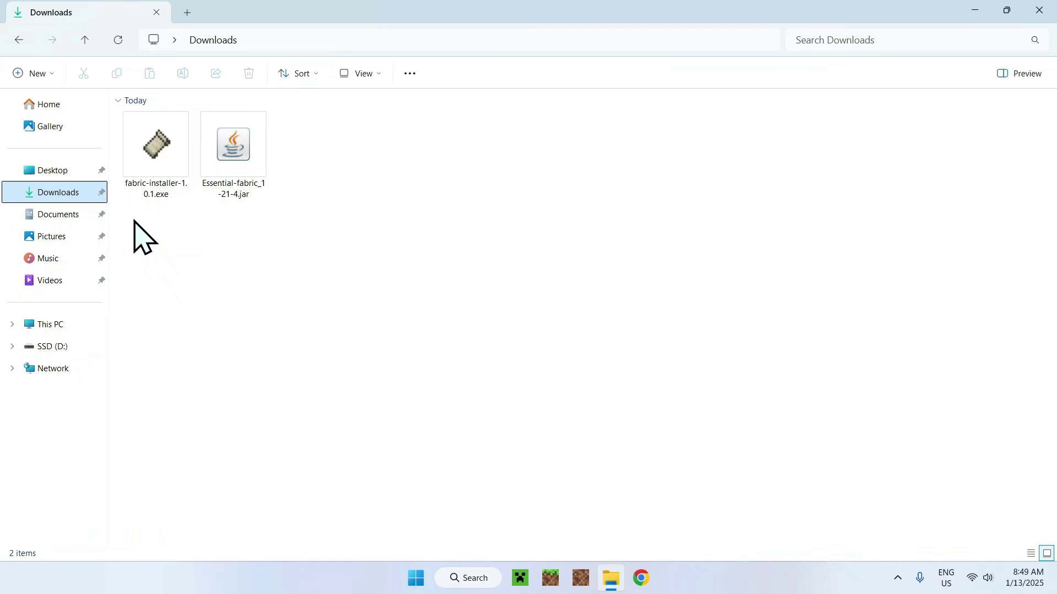
pyautogui.moveTo(125, 214); pyautogui.dragTo(264, 261)
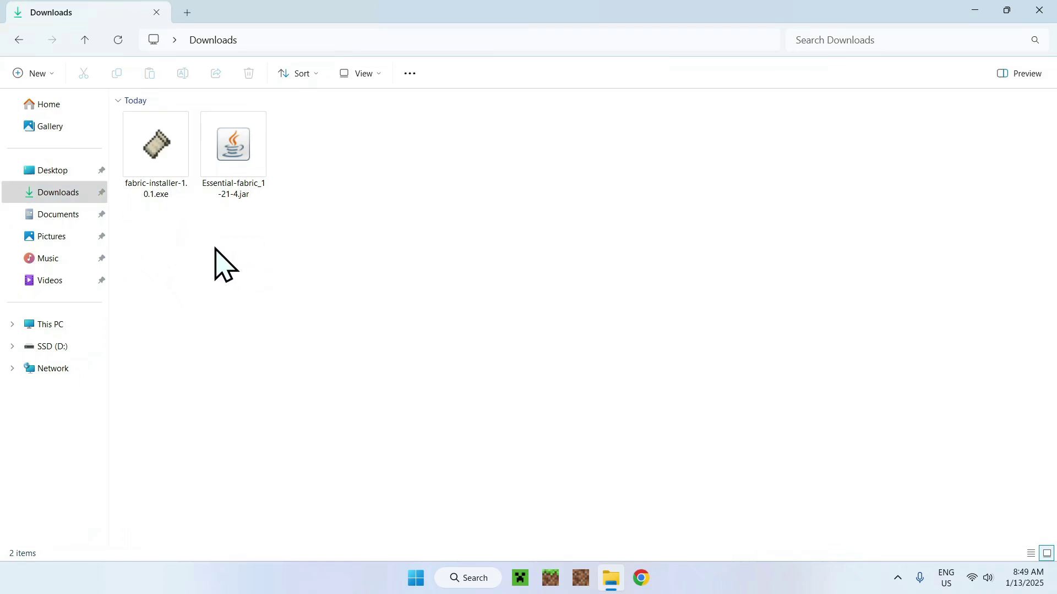
pyautogui.doubleClick(151, 180)
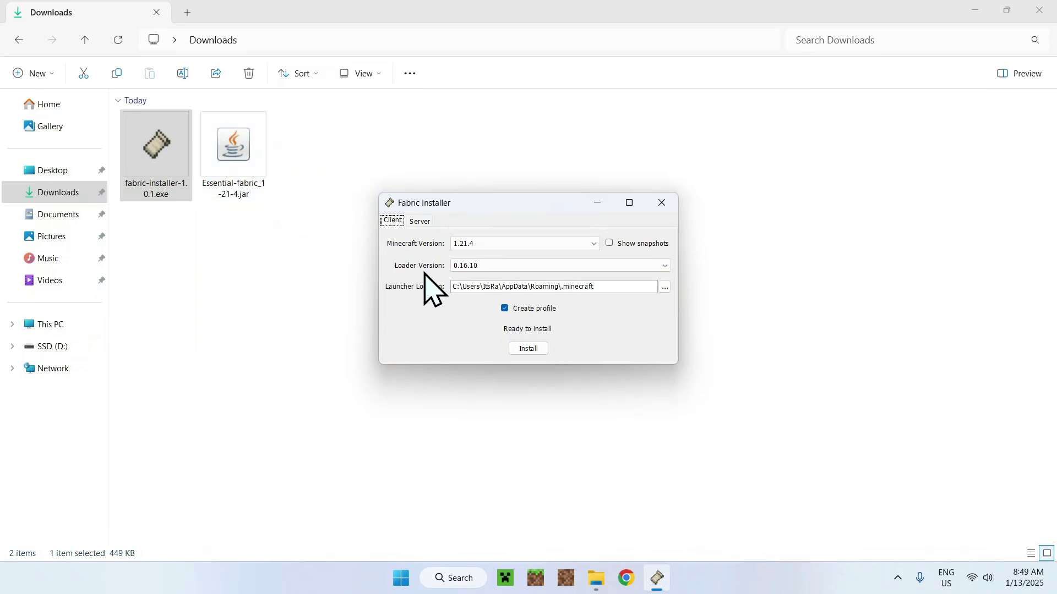
pyautogui.click(529, 350)
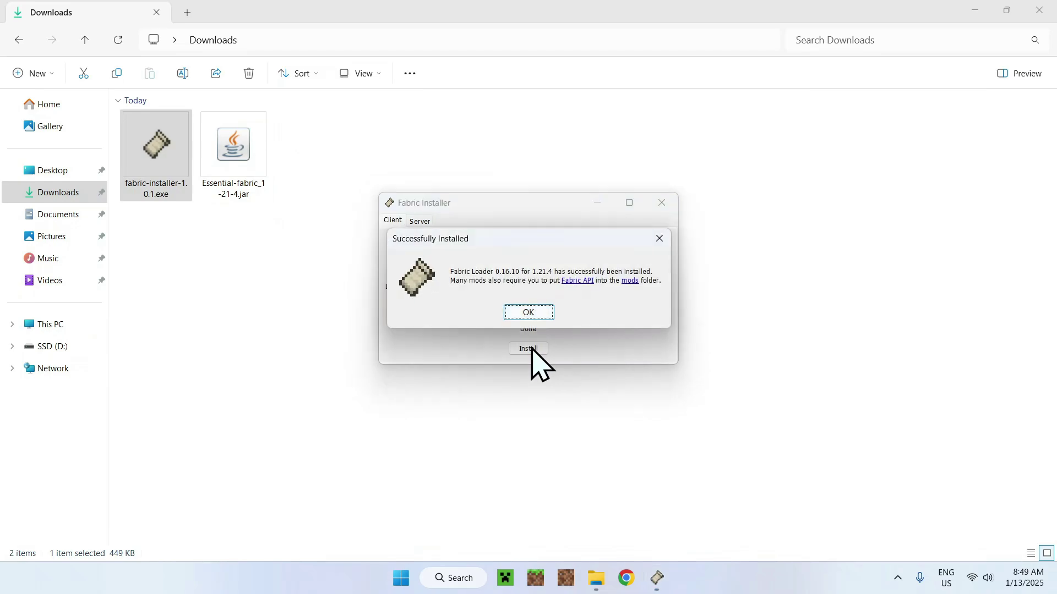
pyautogui.click(527, 312)
pyautogui.click(662, 203)
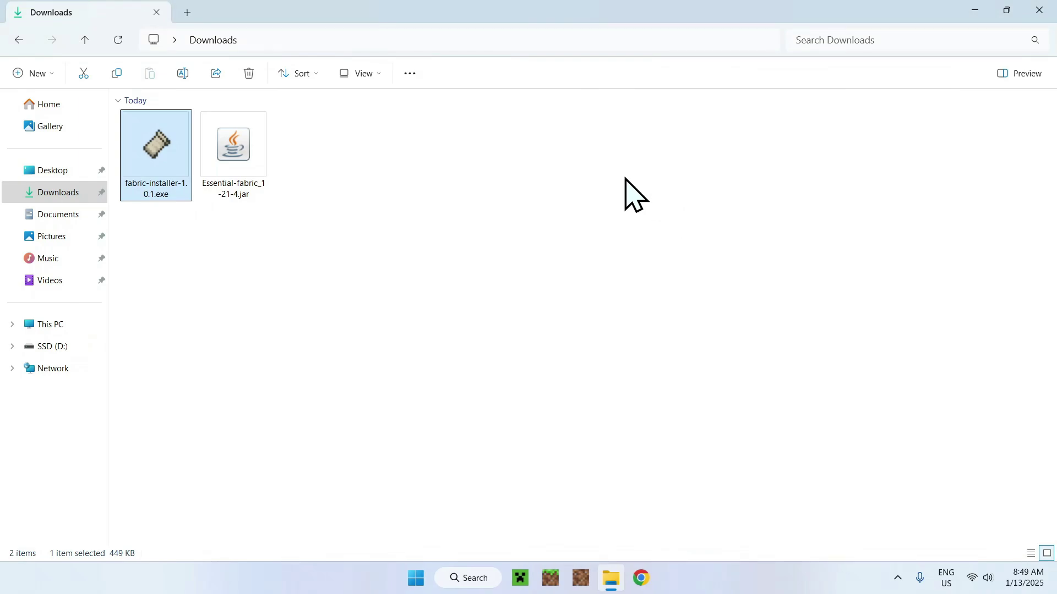
# Switch to Minecraft Launcher, open the fabric-loader-1.21.4 installation's game folder and go into its mods folder
pyautogui.click(520, 578)
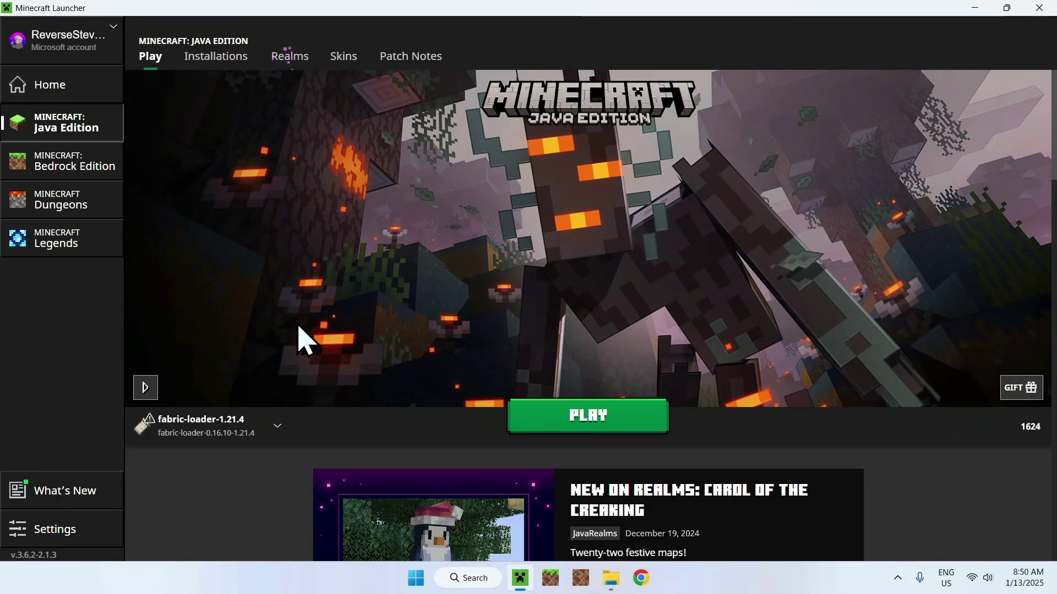
pyautogui.click(209, 71)
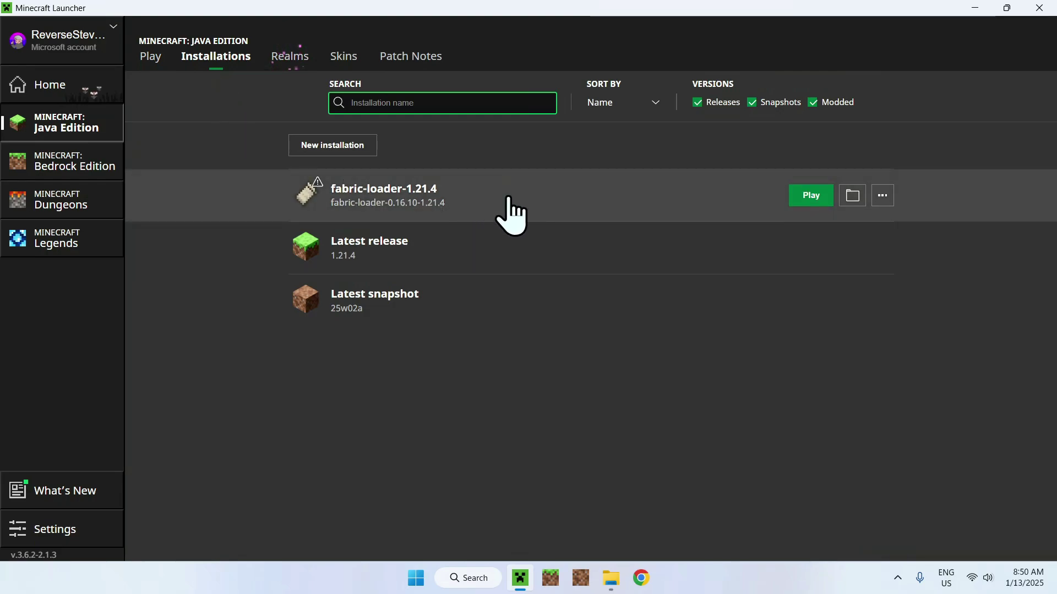
pyautogui.click(851, 196)
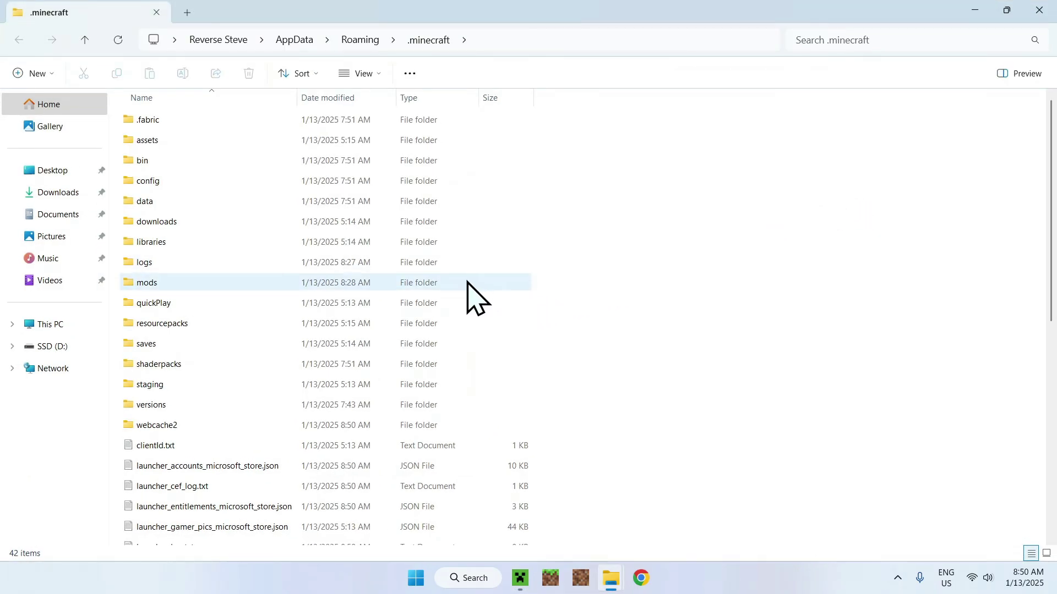
pyautogui.click(492, 275)
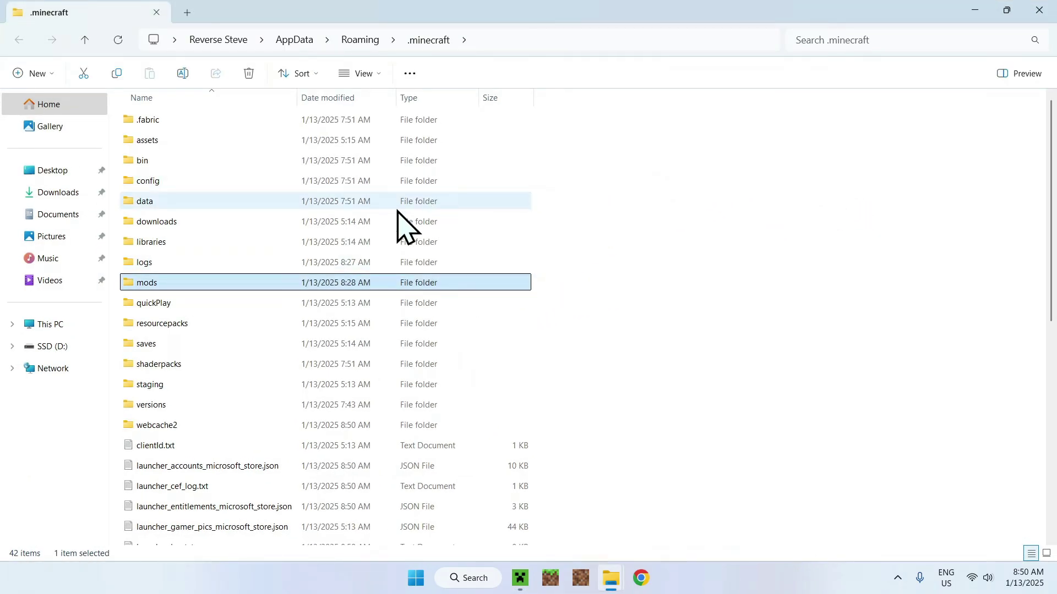
pyautogui.doubleClick(234, 282)
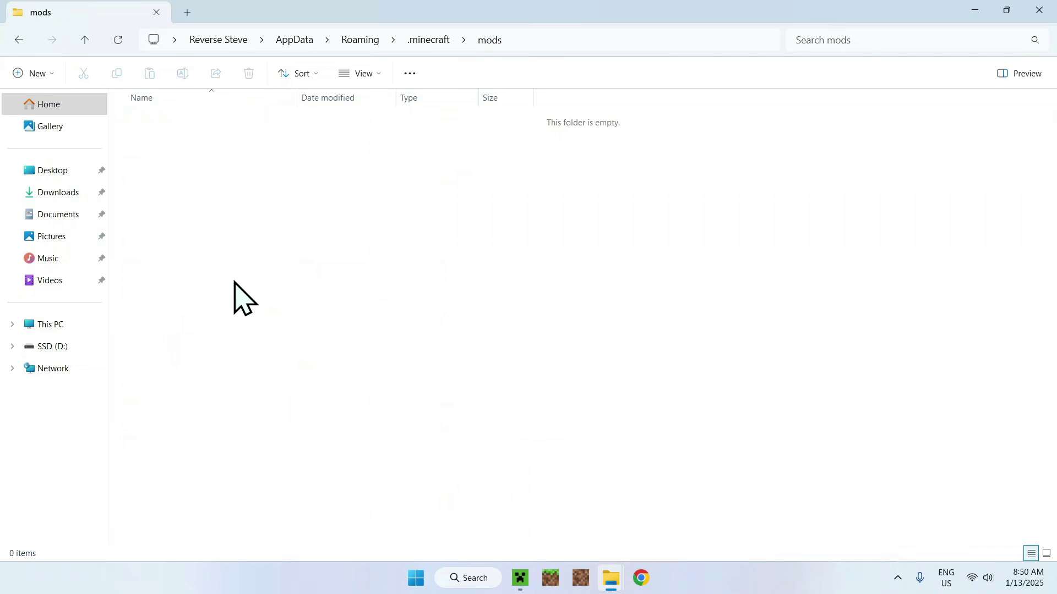
# Copy Essential-fabric_1-21-4.jar from Downloads into the .minecraft mods folder
pyautogui.click(59, 194)
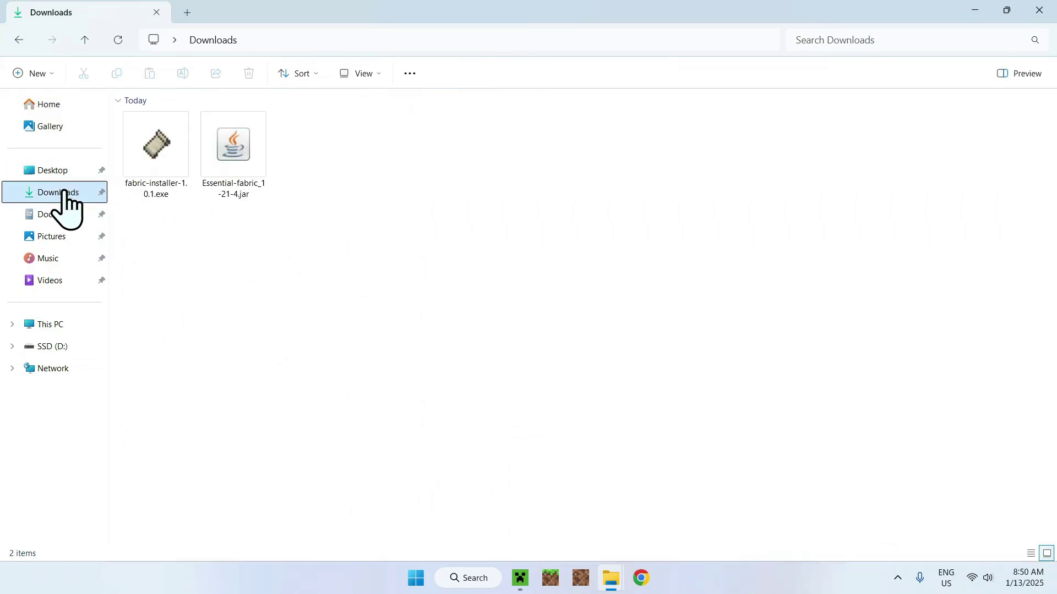
pyautogui.click(241, 141)
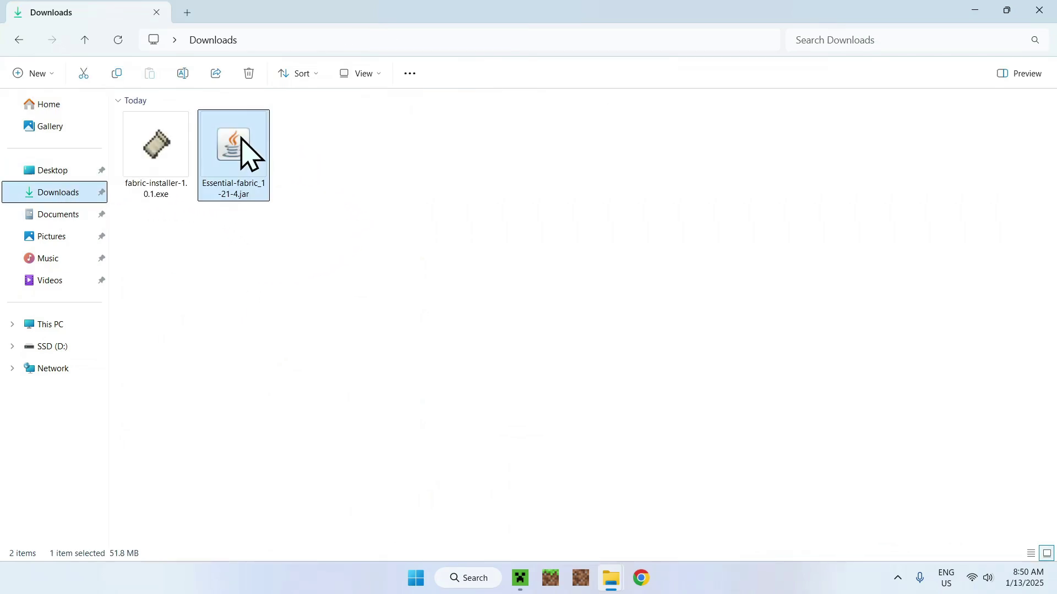
pyautogui.click(117, 80)
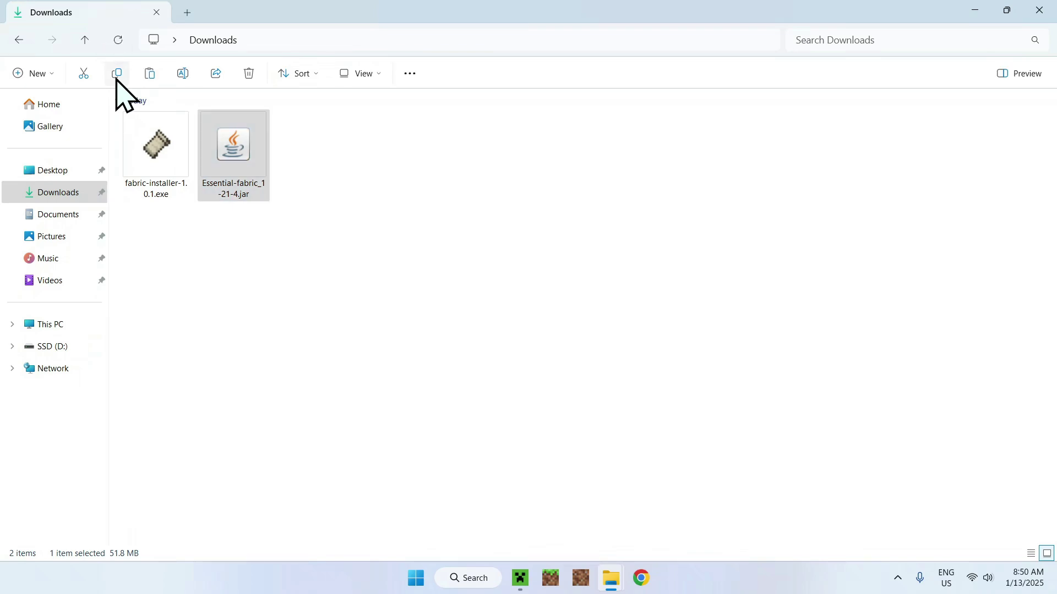
pyautogui.click(17, 42)
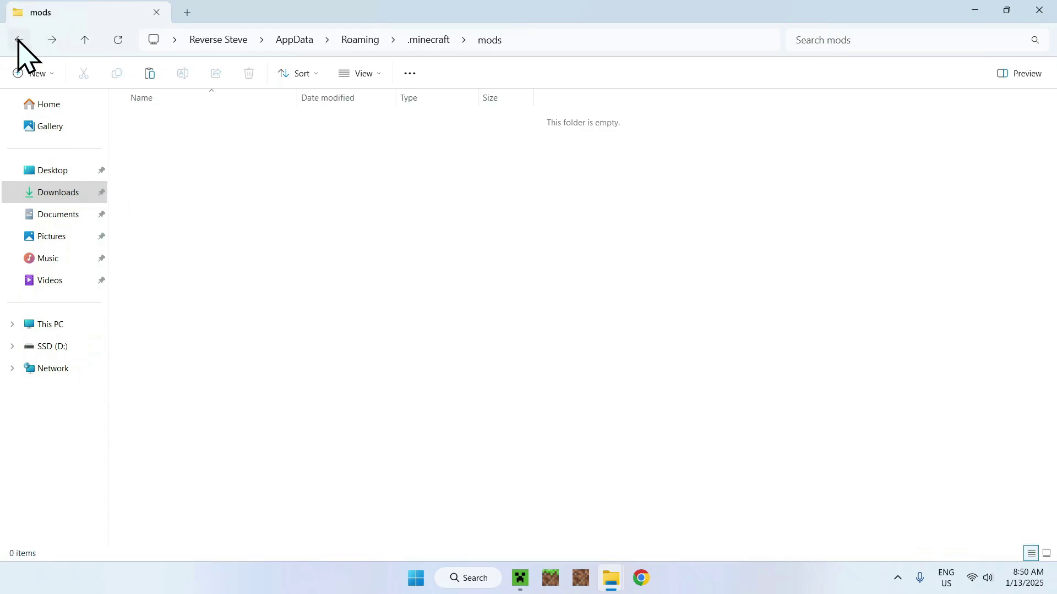
pyautogui.click(149, 73)
pyautogui.click(254, 173)
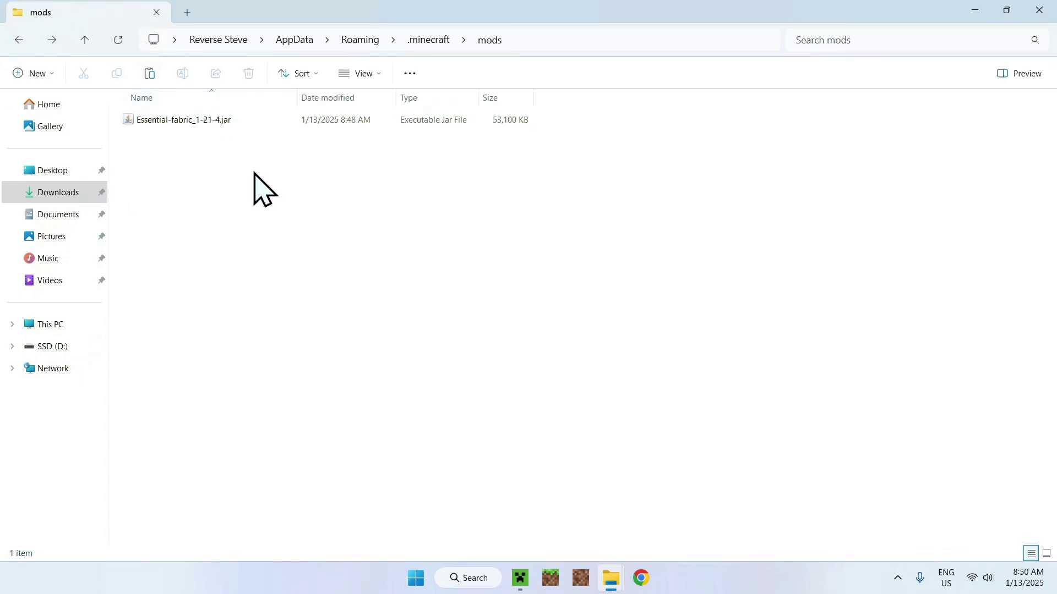
pyautogui.moveTo(123, 154); pyautogui.dragTo(239, 161)
# Switch to Minecraft Launcher, launch the game with the fabric-loader-1.21.4 installation and maximize the game window
pyautogui.click(525, 574)
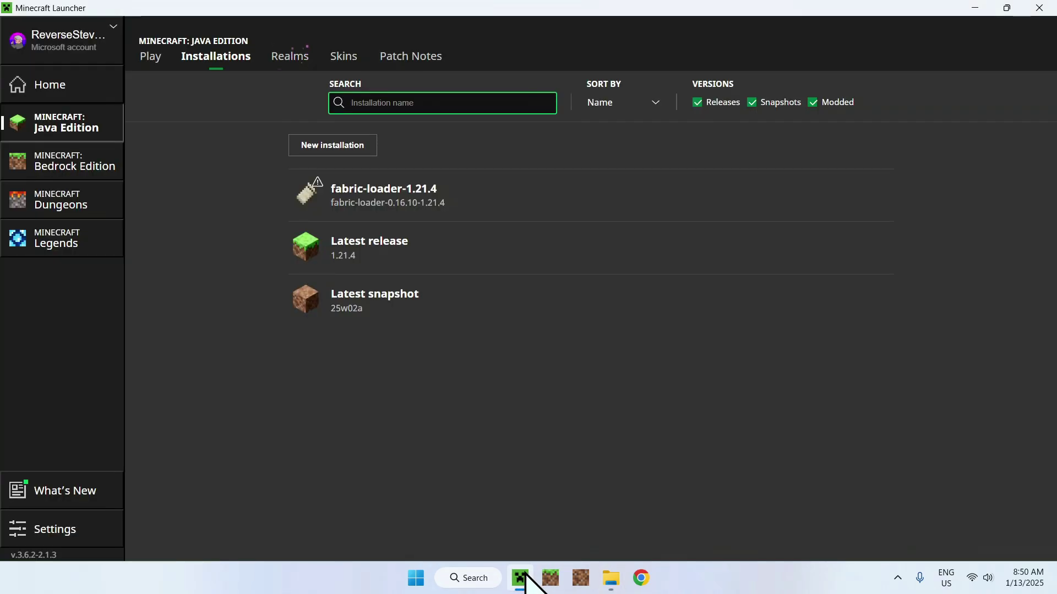
pyautogui.click(147, 65)
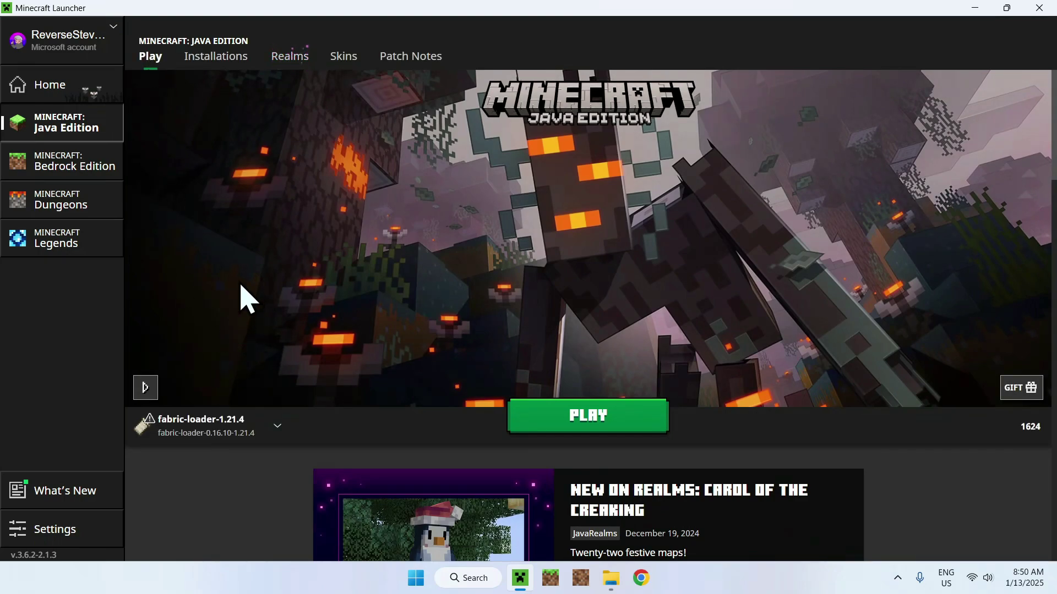
pyautogui.click(585, 418)
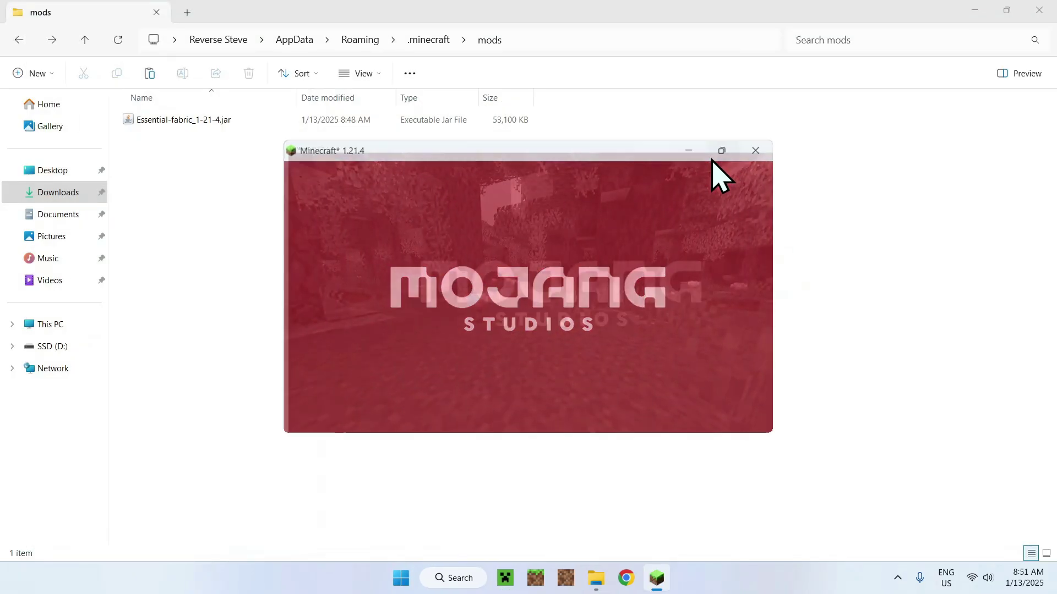
pyautogui.click(721, 151)
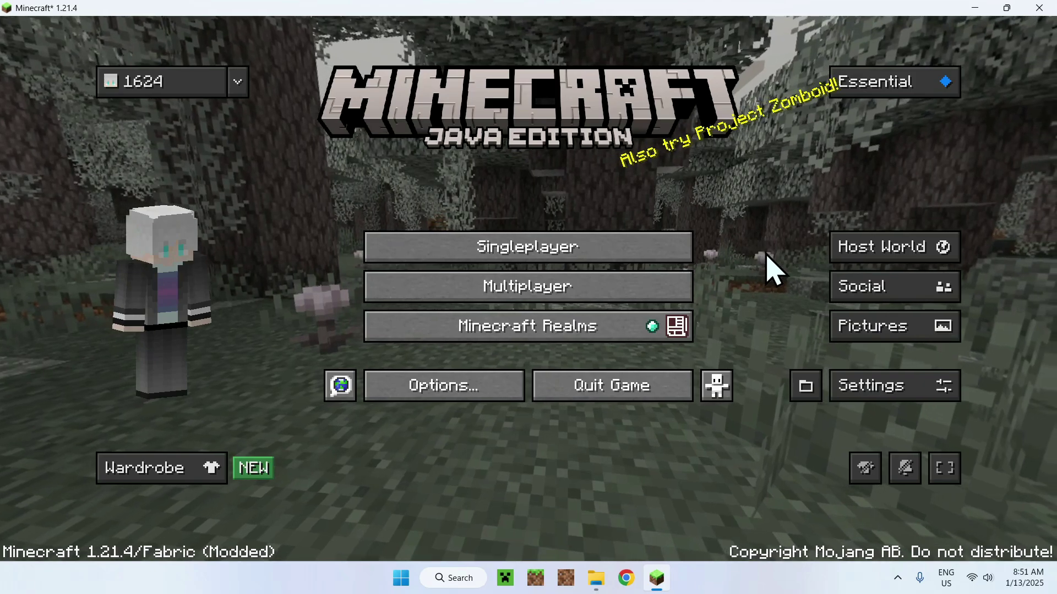
# Look at Essential's world selection for hosting and its settings, returning to the title screen after each
pyautogui.click(845, 257)
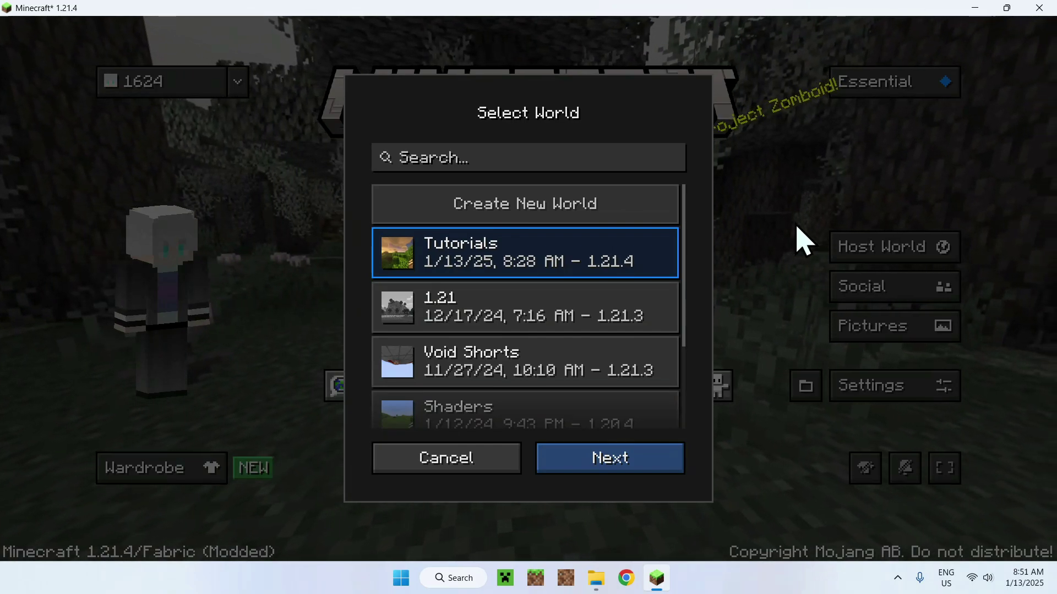
pyautogui.click(448, 460)
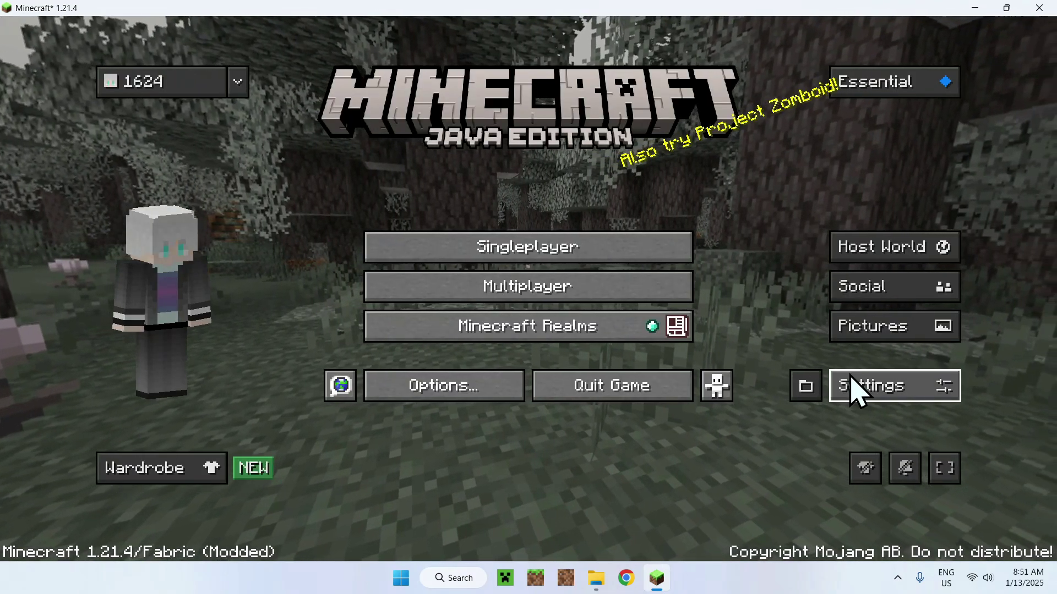
pyautogui.click(853, 387)
pyautogui.click(47, 102)
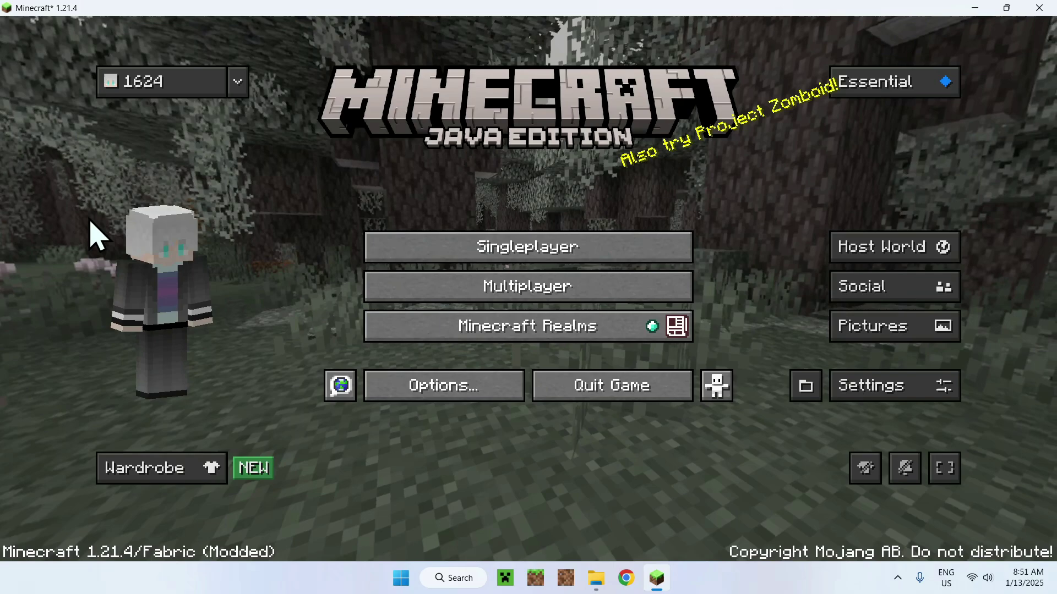
# Open Essential's Wardrobe, claim the welcome coins and return to the title screen
pyautogui.click(175, 470)
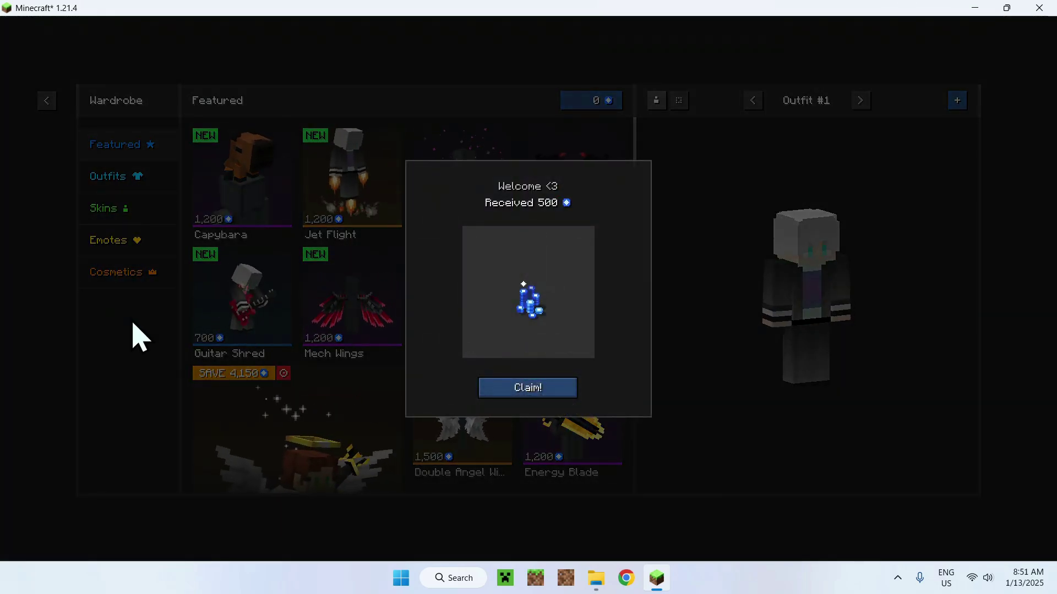
pyautogui.click(513, 392)
pyautogui.click(47, 102)
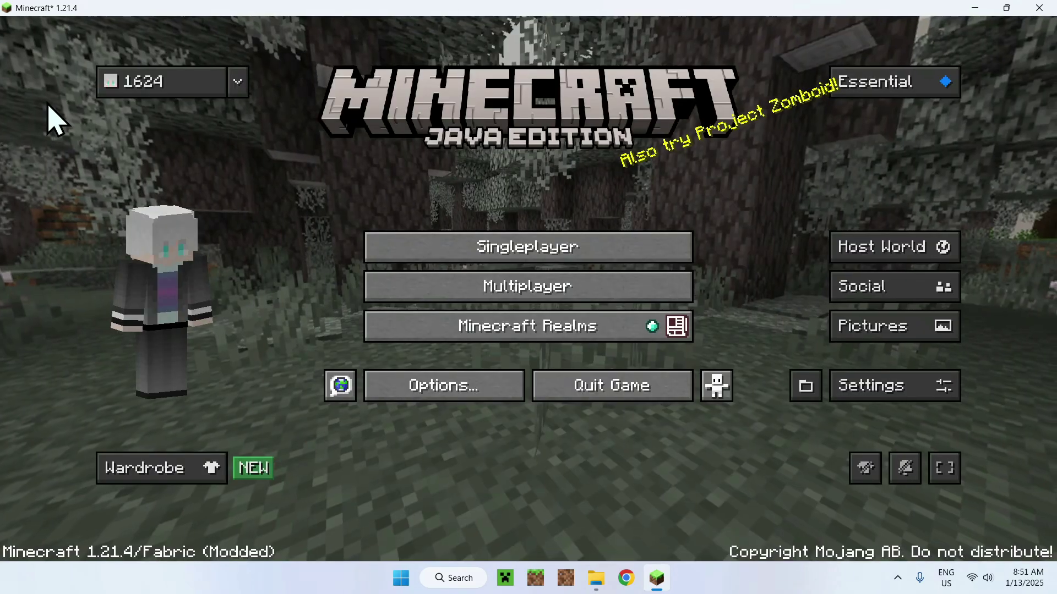